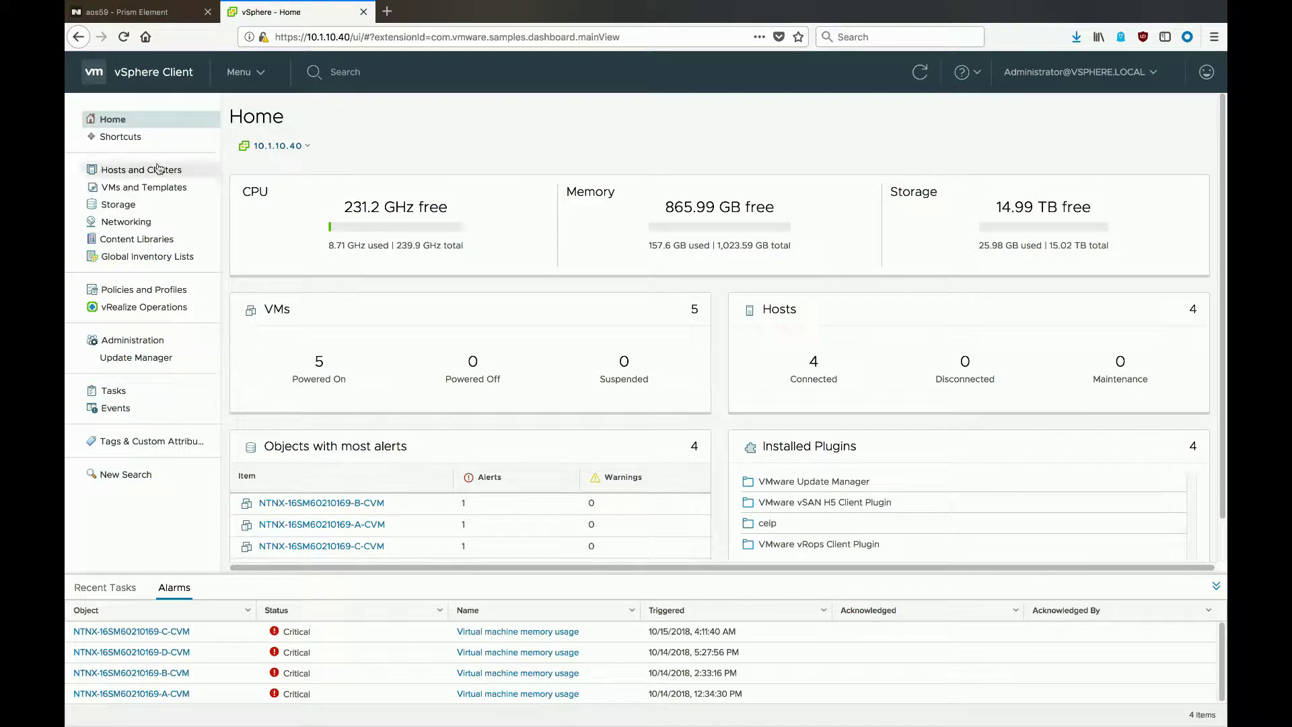
# - Switch the left navigator from the Home dashboard to the Hosts and Clusters inventory
pyautogui.click(157, 169)
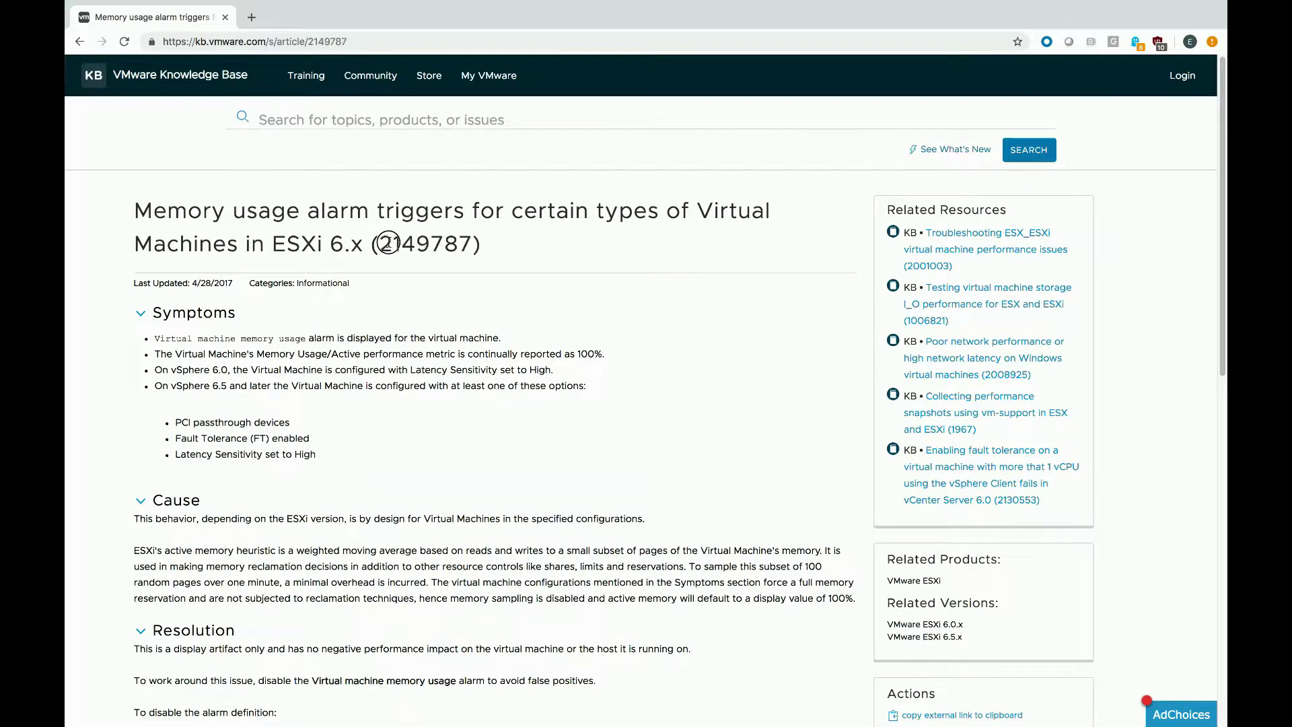
pyautogui.doubleClick(386, 243)
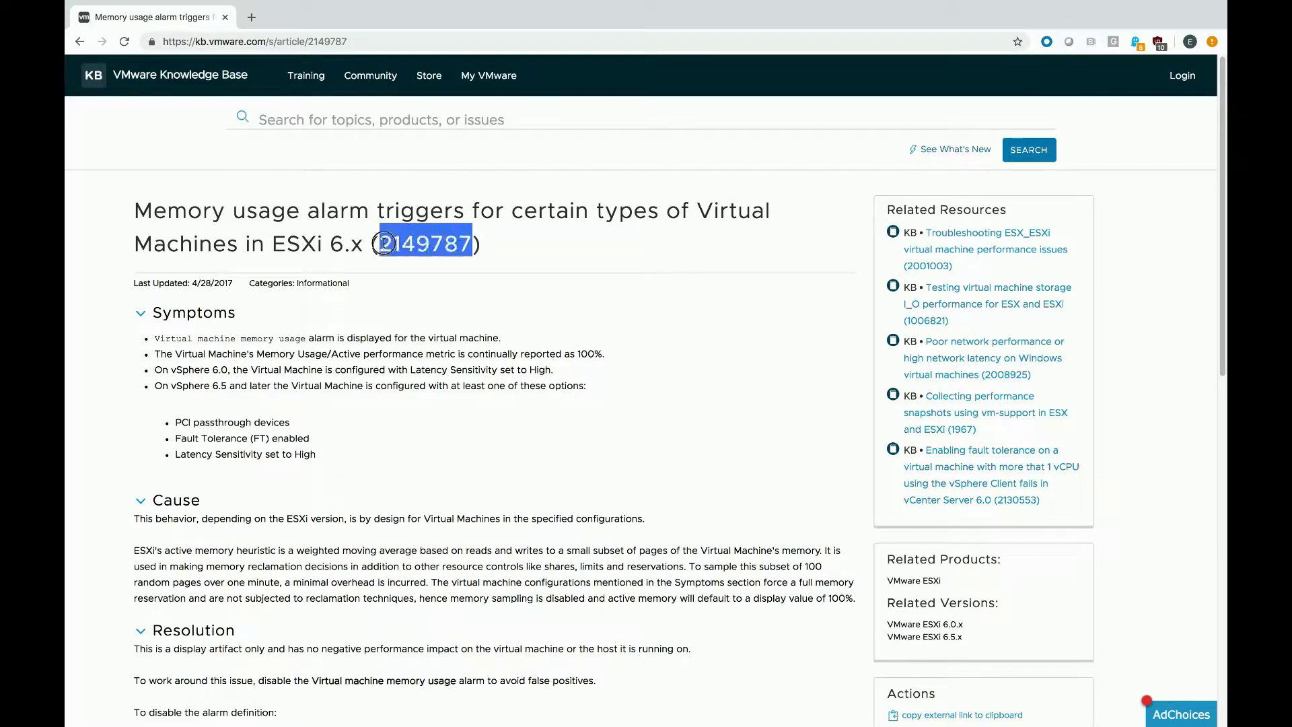
pyautogui.click(612, 239)
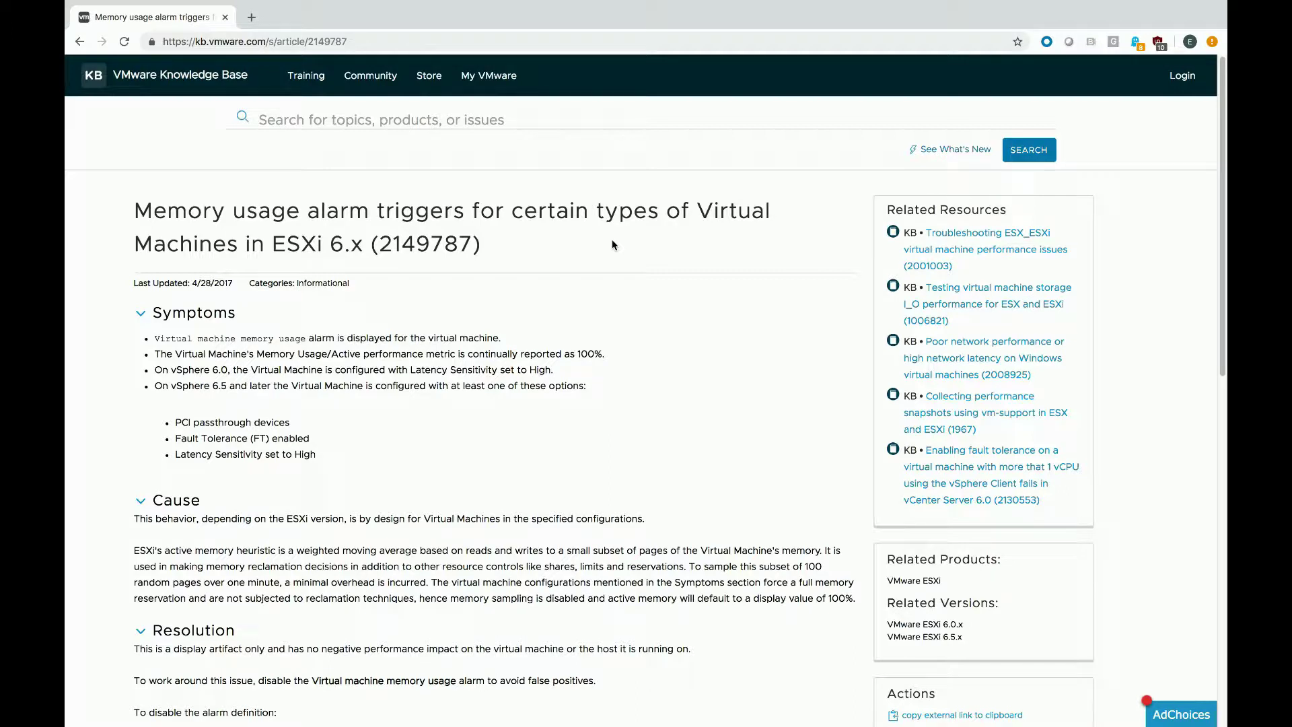
pyautogui.tripleClick(191, 353)
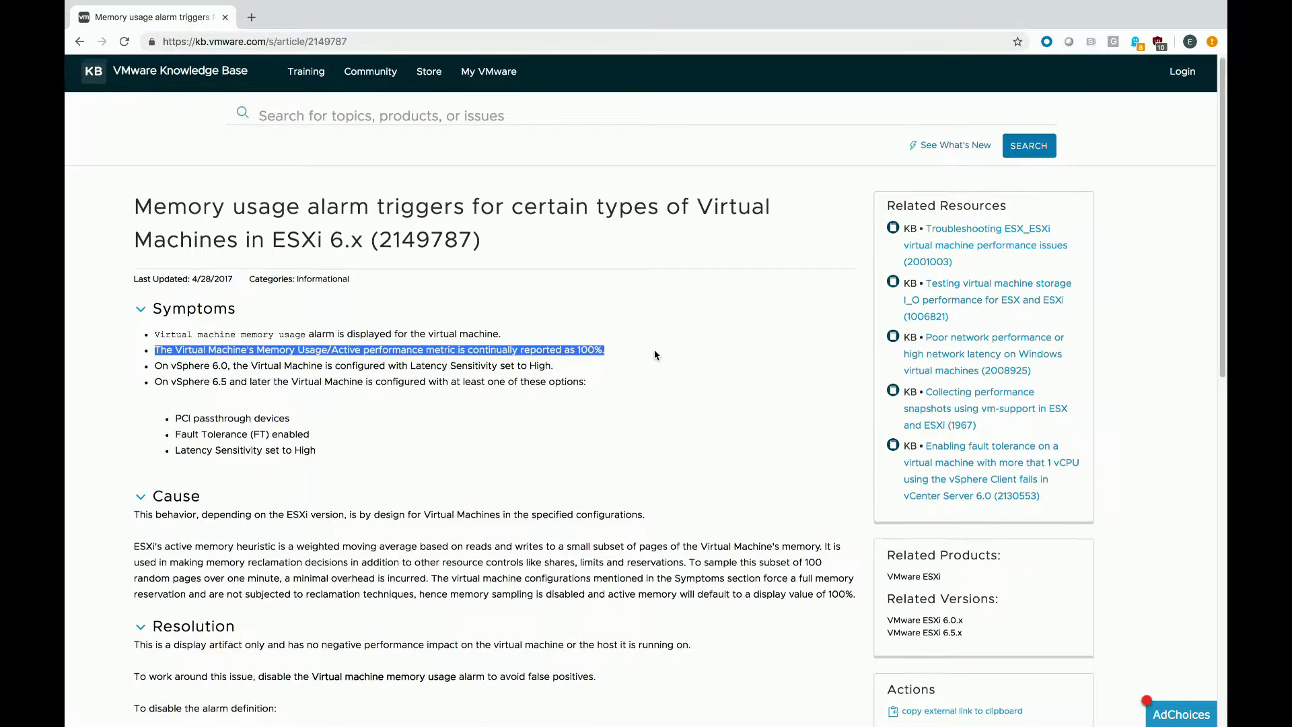
pyautogui.scroll(-3, 655, 354)
pyautogui.click(431, 274)
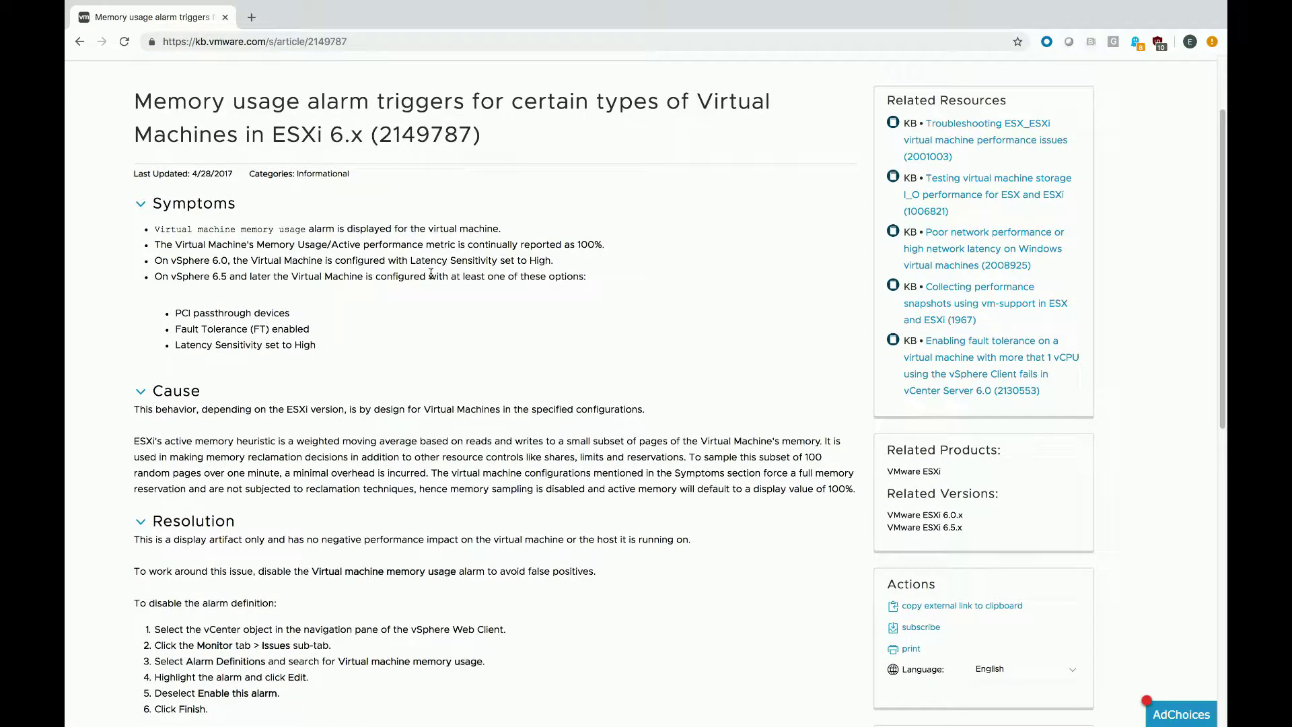
pyautogui.tripleClick(185, 280)
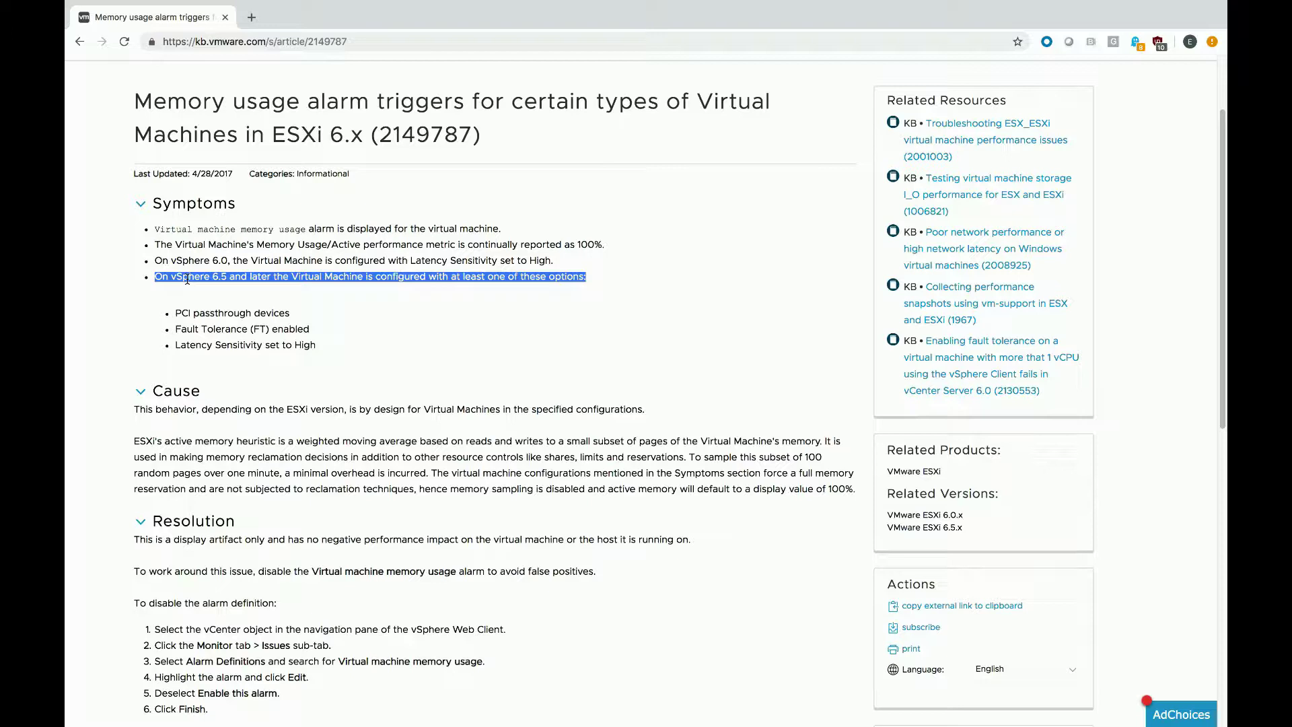
pyautogui.click(226, 278)
pyautogui.moveTo(585, 276)
pyautogui.mouseDown()
pyautogui.moveTo(184, 287)
pyautogui.moveTo(273, 277)
pyautogui.mouseUp()
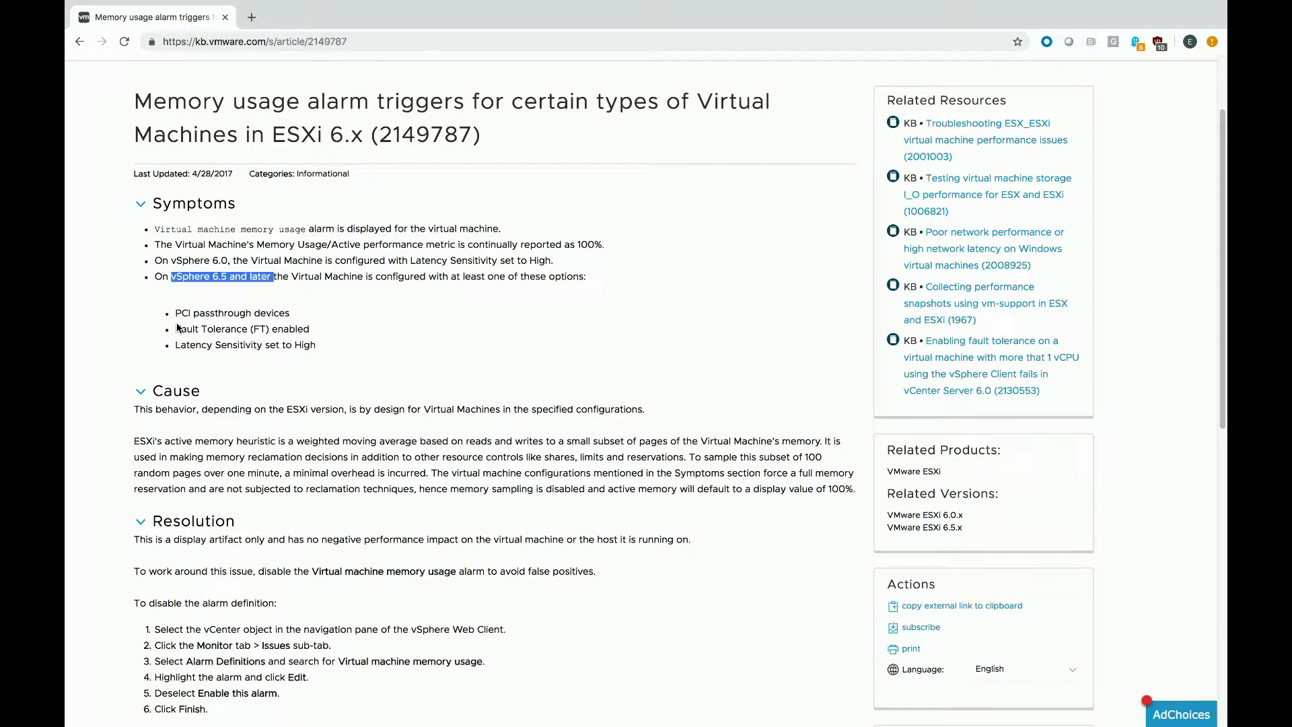
pyautogui.moveTo(177, 312); pyautogui.dragTo(291, 312)
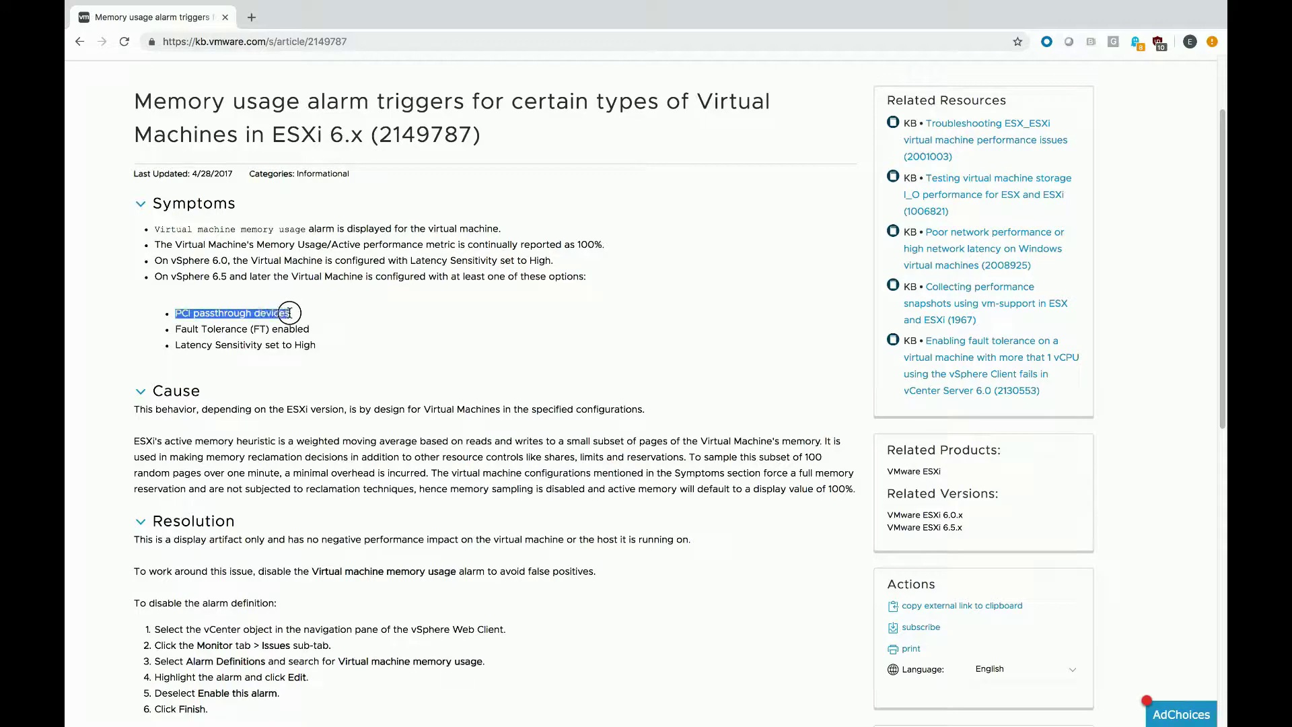
pyautogui.click(397, 312)
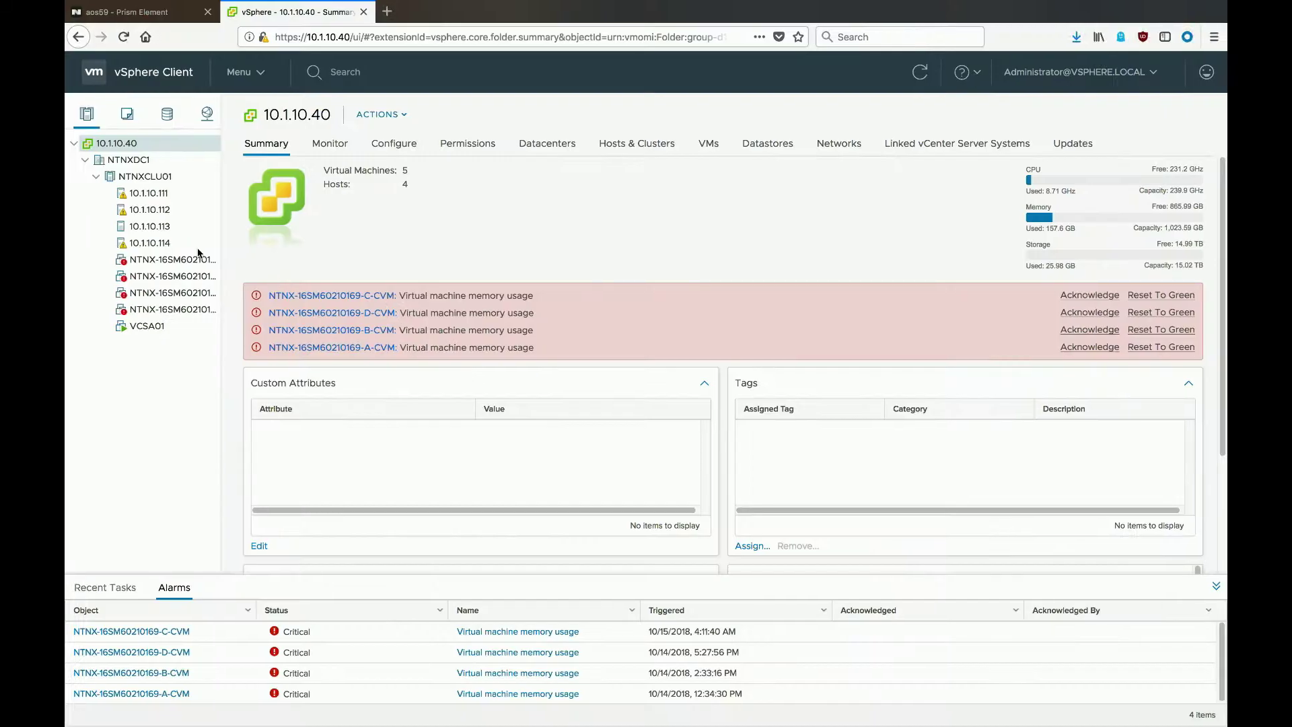
pyautogui.click(172, 260)
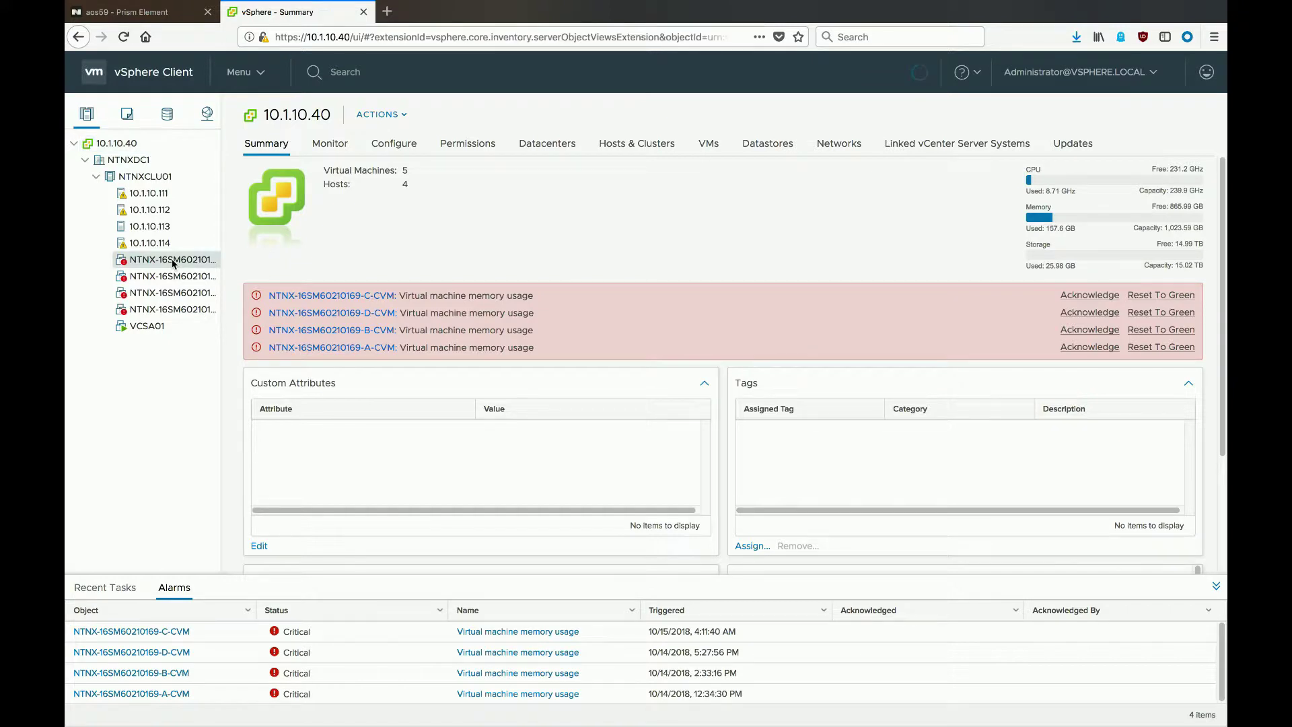
# - Review the A-CVM's PCI device 0 in Edit Settings, then cancel without changes
pyautogui.rightClick(172, 262)
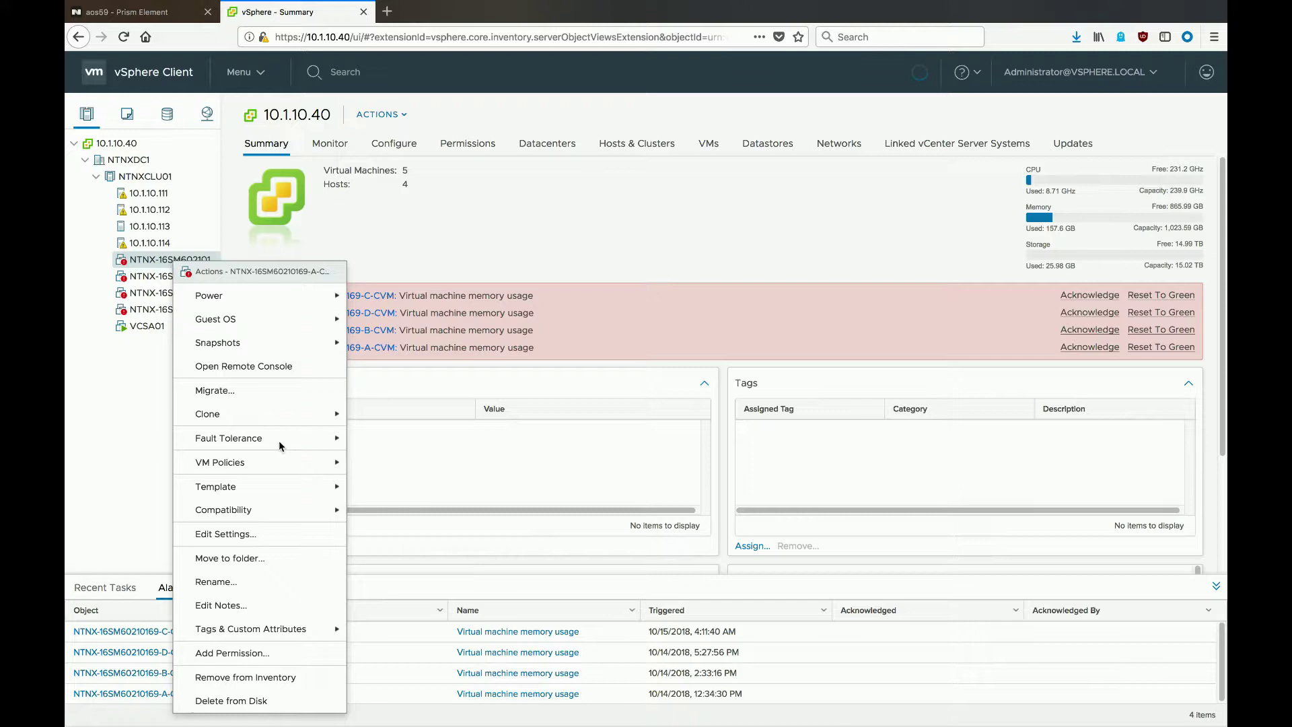
pyautogui.click(224, 535)
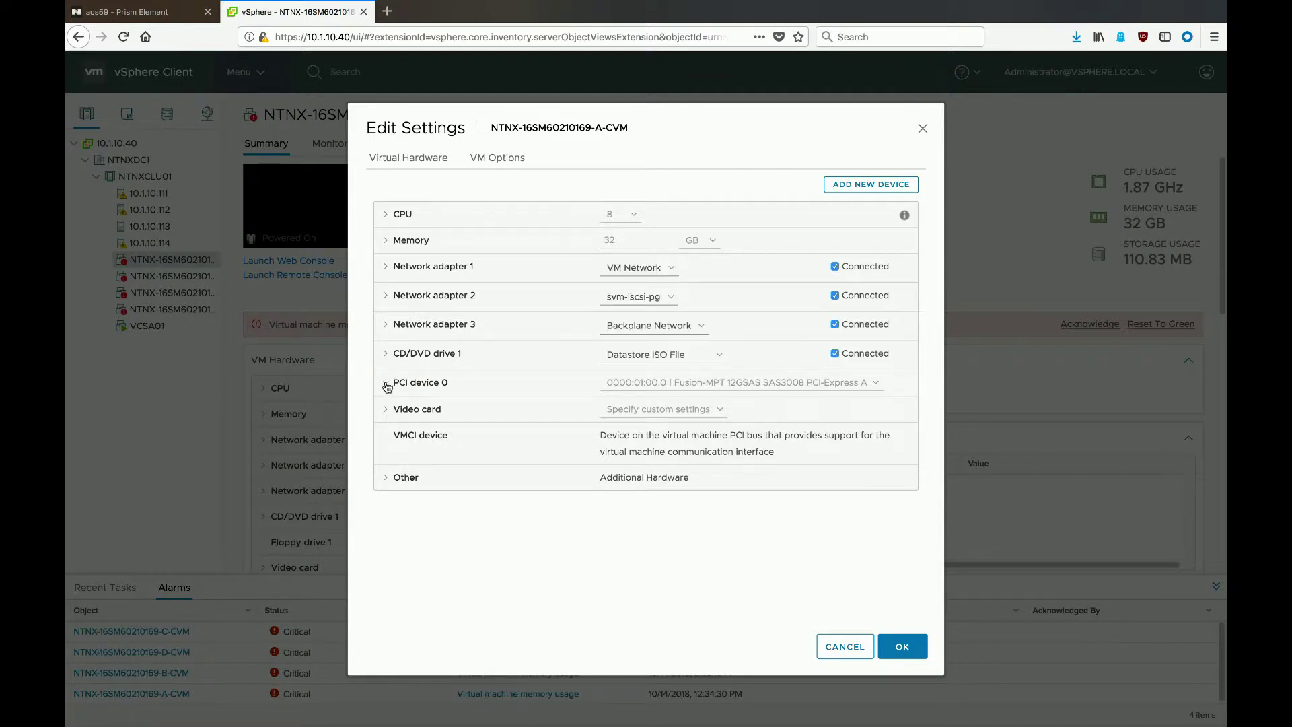
pyautogui.click(387, 386)
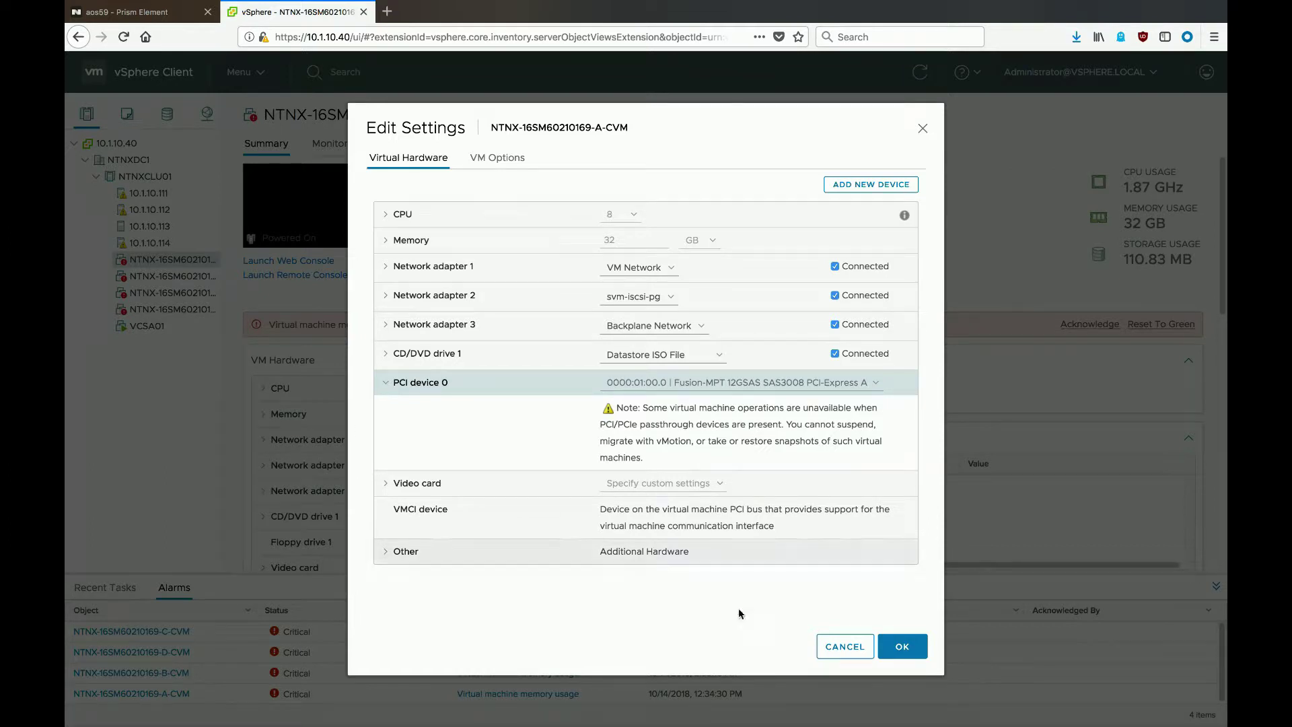
pyautogui.click(844, 646)
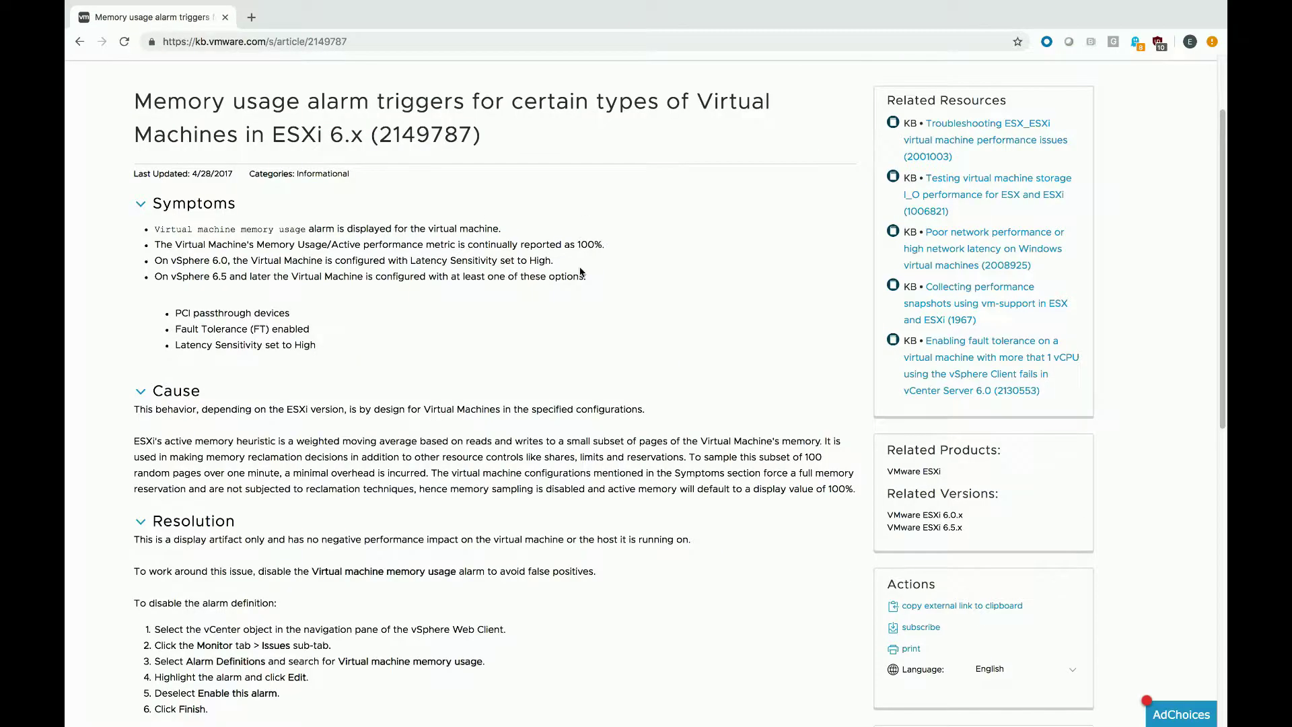
pyautogui.scroll(-2, 581, 270)
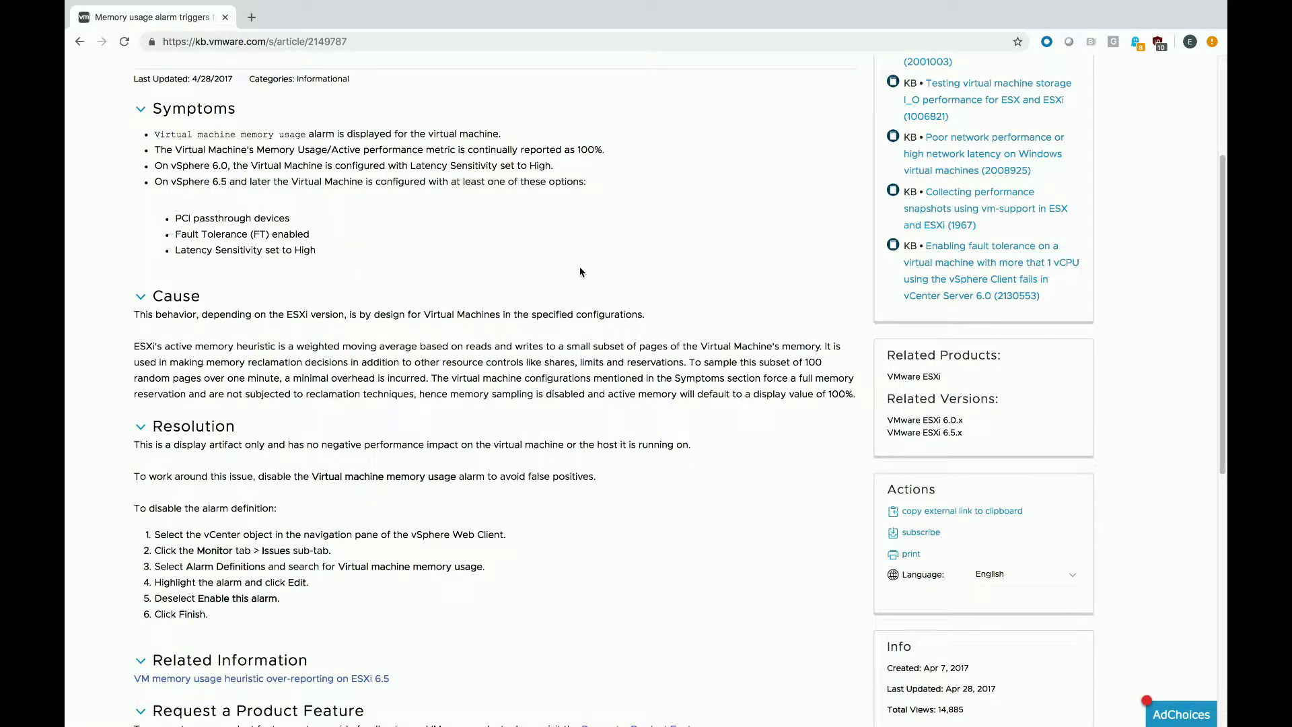
pyautogui.click(357, 314)
pyautogui.moveTo(350, 315); pyautogui.dragTo(642, 313)
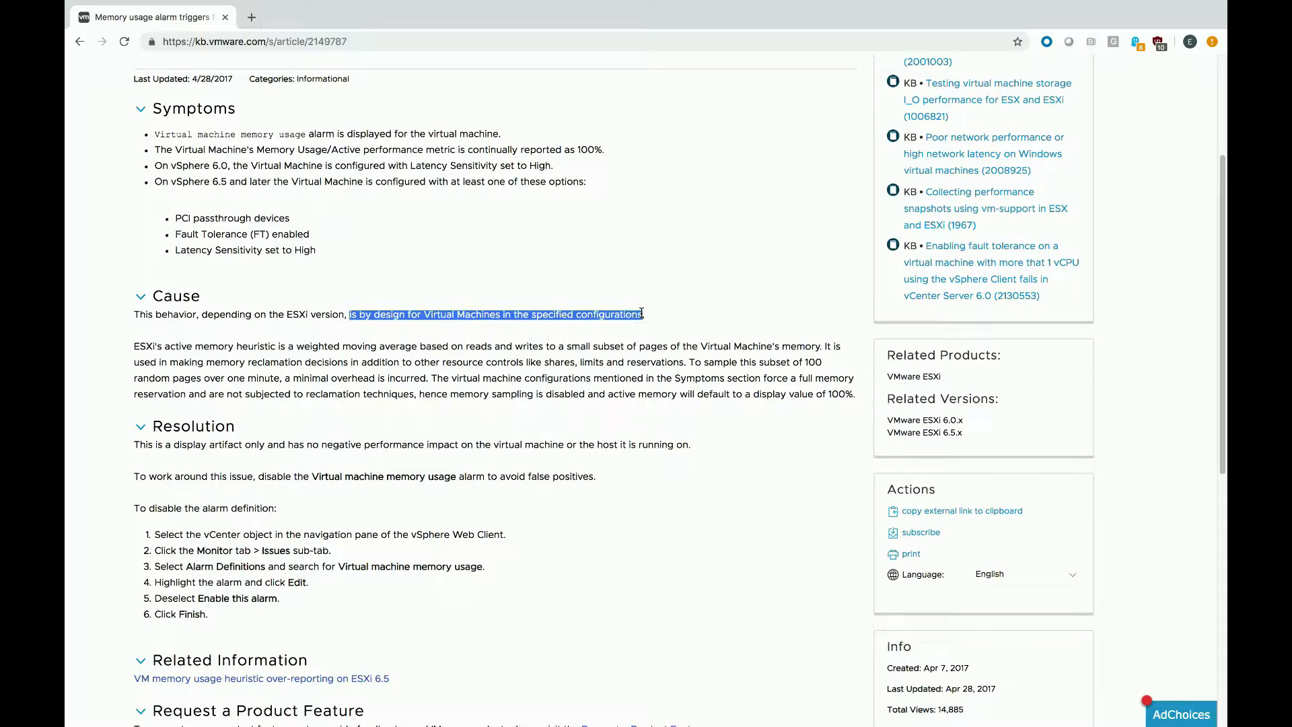
pyautogui.click(476, 280)
pyautogui.scroll(-1, 475, 280)
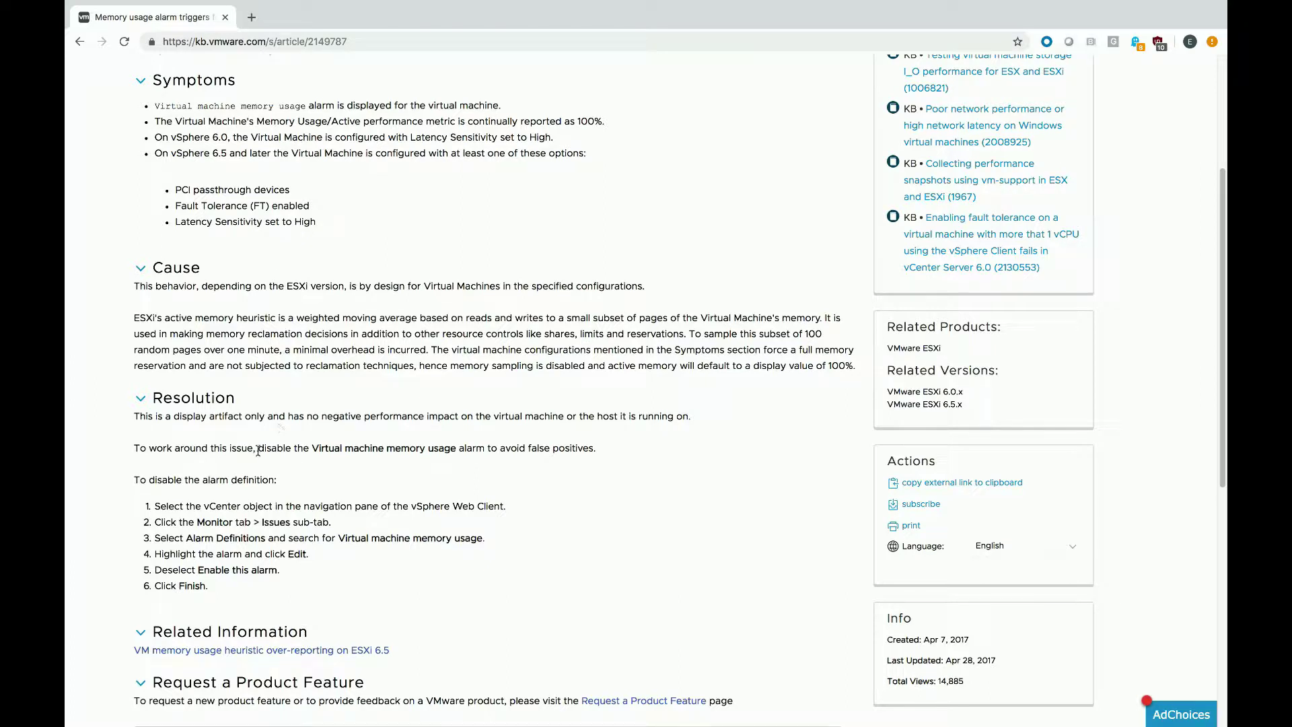
pyautogui.moveTo(259, 448); pyautogui.dragTo(491, 447)
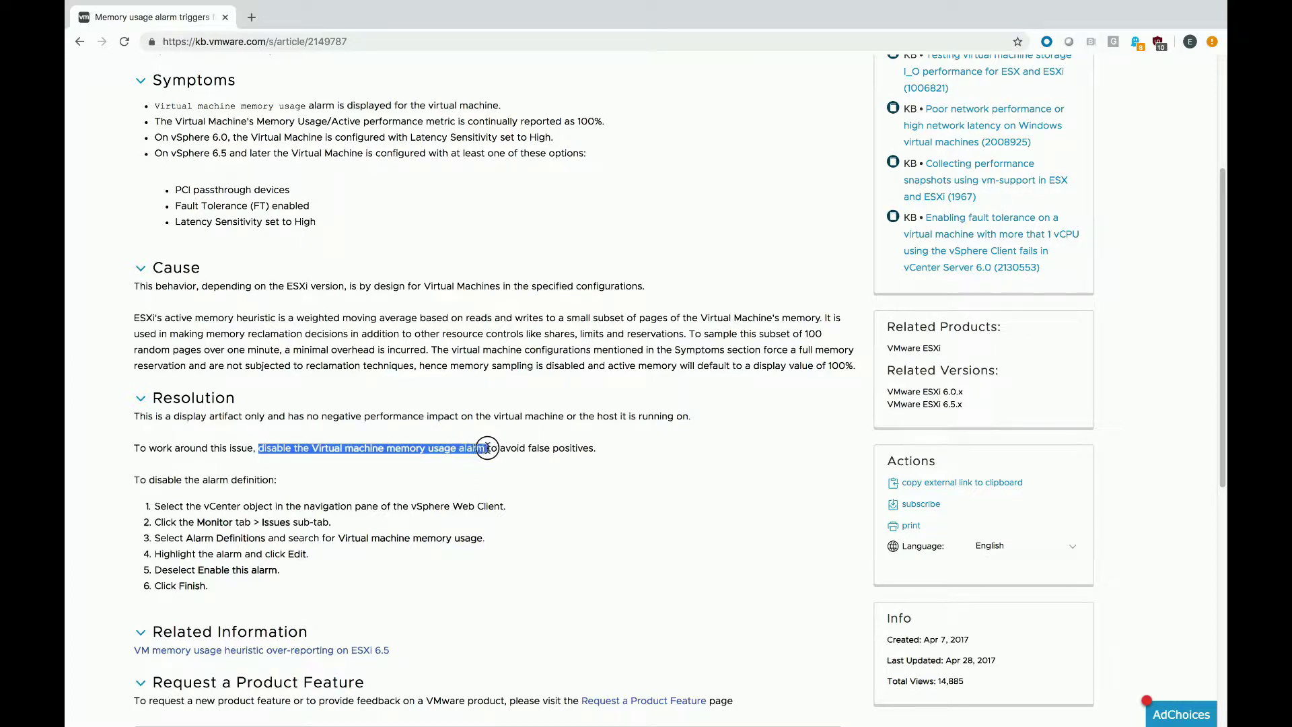
pyautogui.click(492, 469)
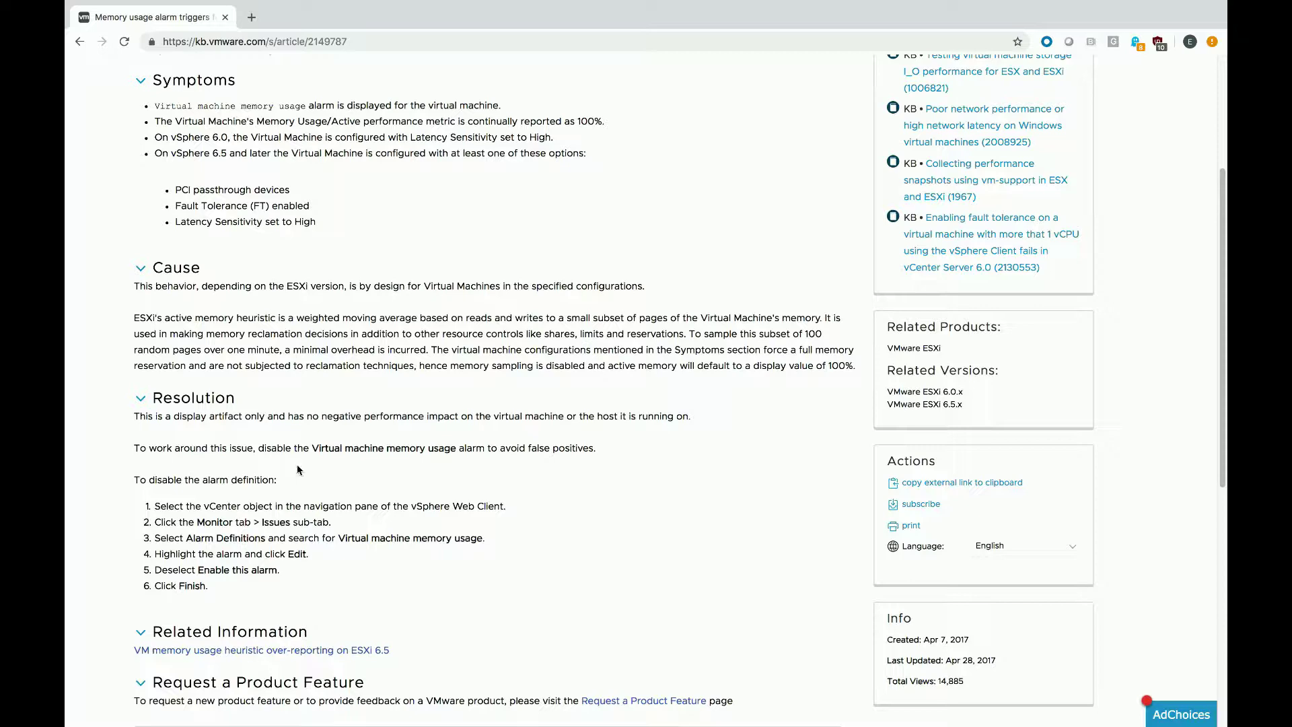
pyautogui.scroll(-3, 370, 482)
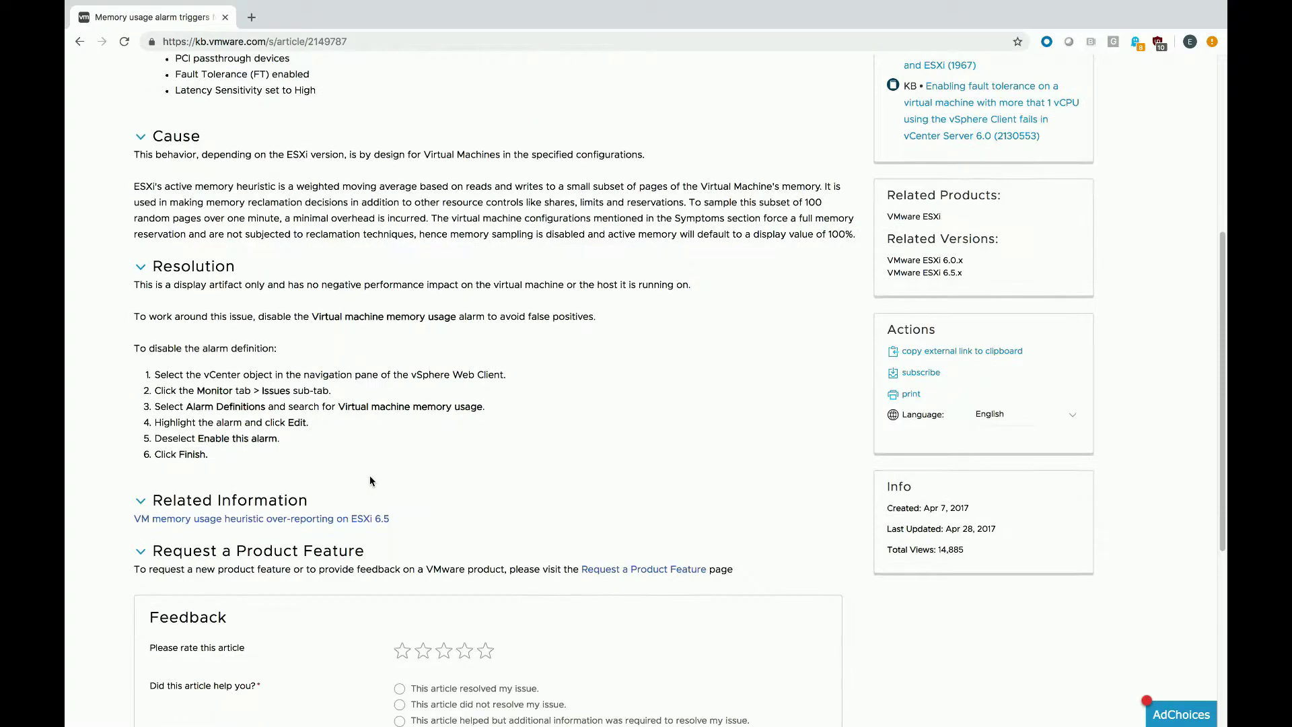
pyautogui.scroll(-2, 556, 450)
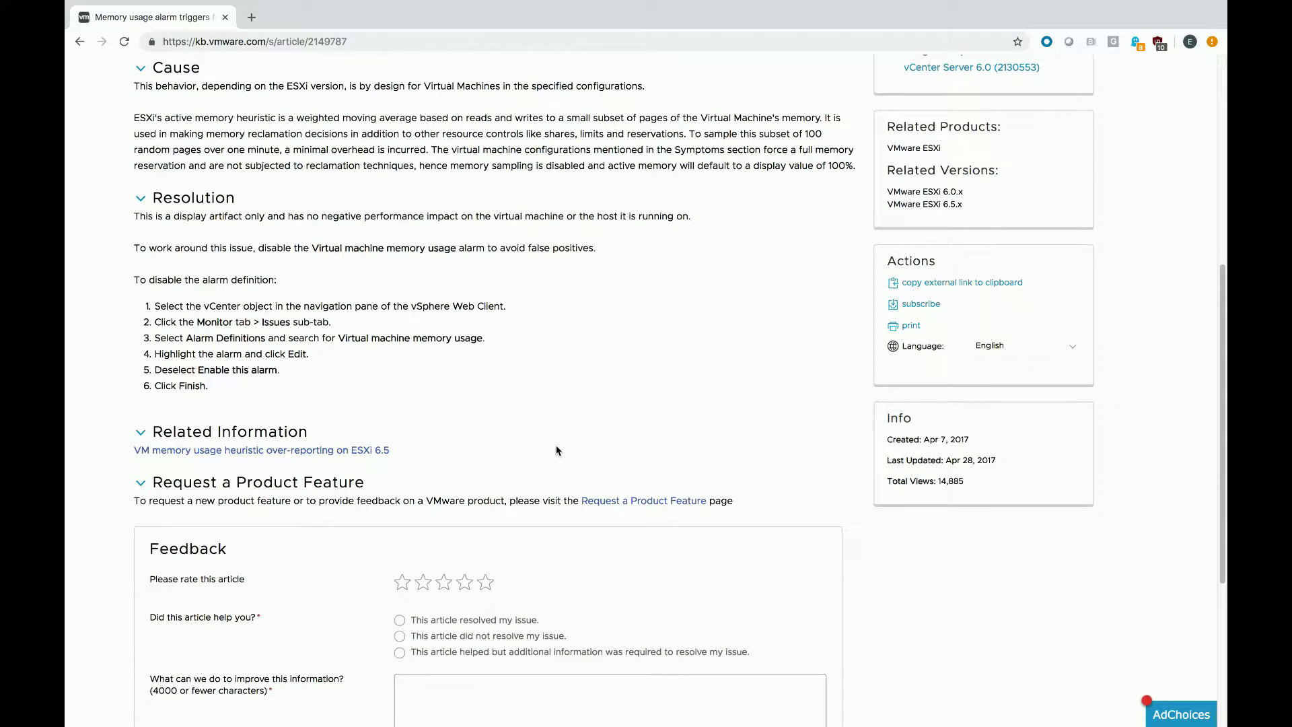
pyautogui.scroll(-1, 557, 450)
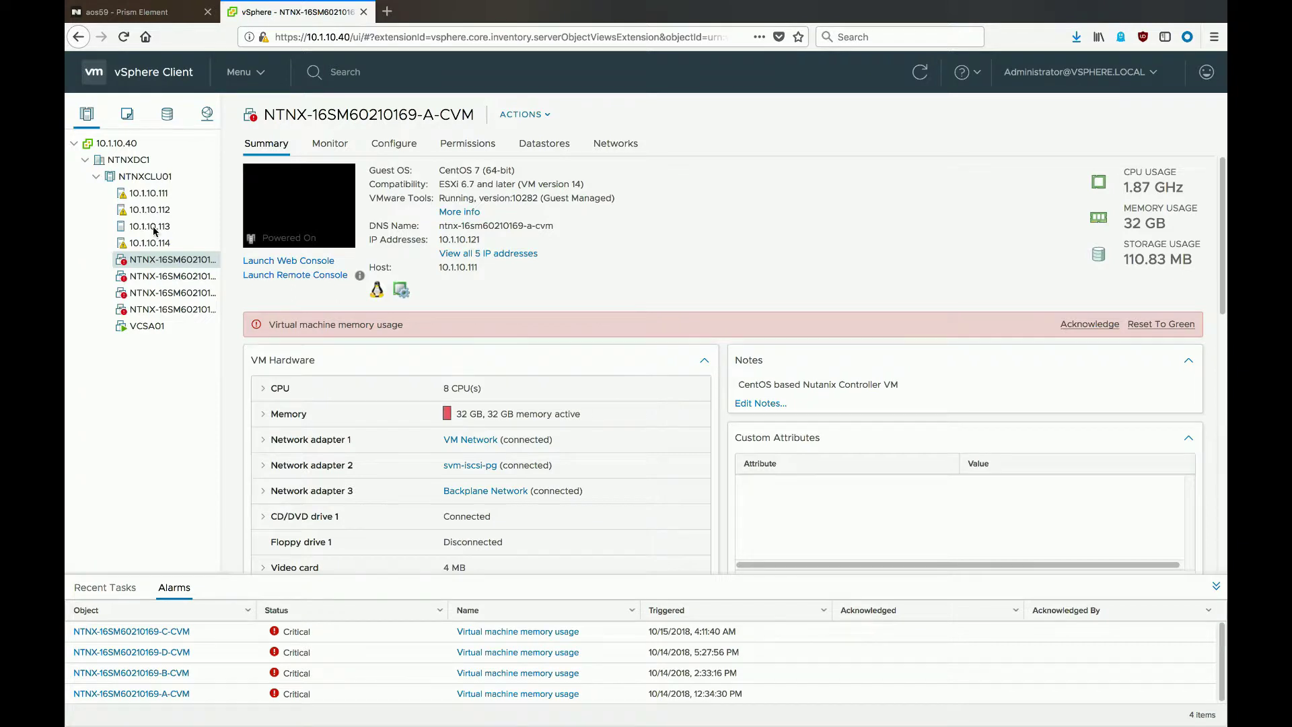
# - Open the Alarm Definitions list under vCenter 10.1.10.40's Configure settings
pyautogui.click(119, 145)
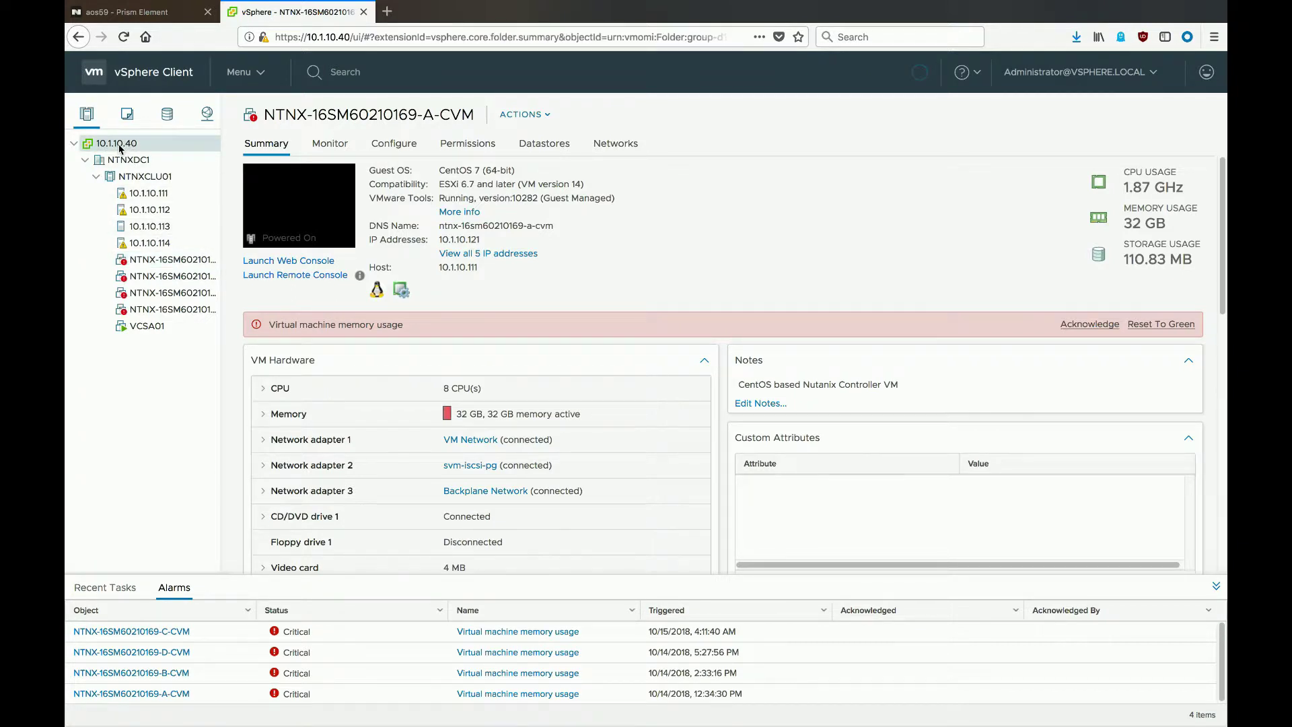
pyautogui.click(329, 142)
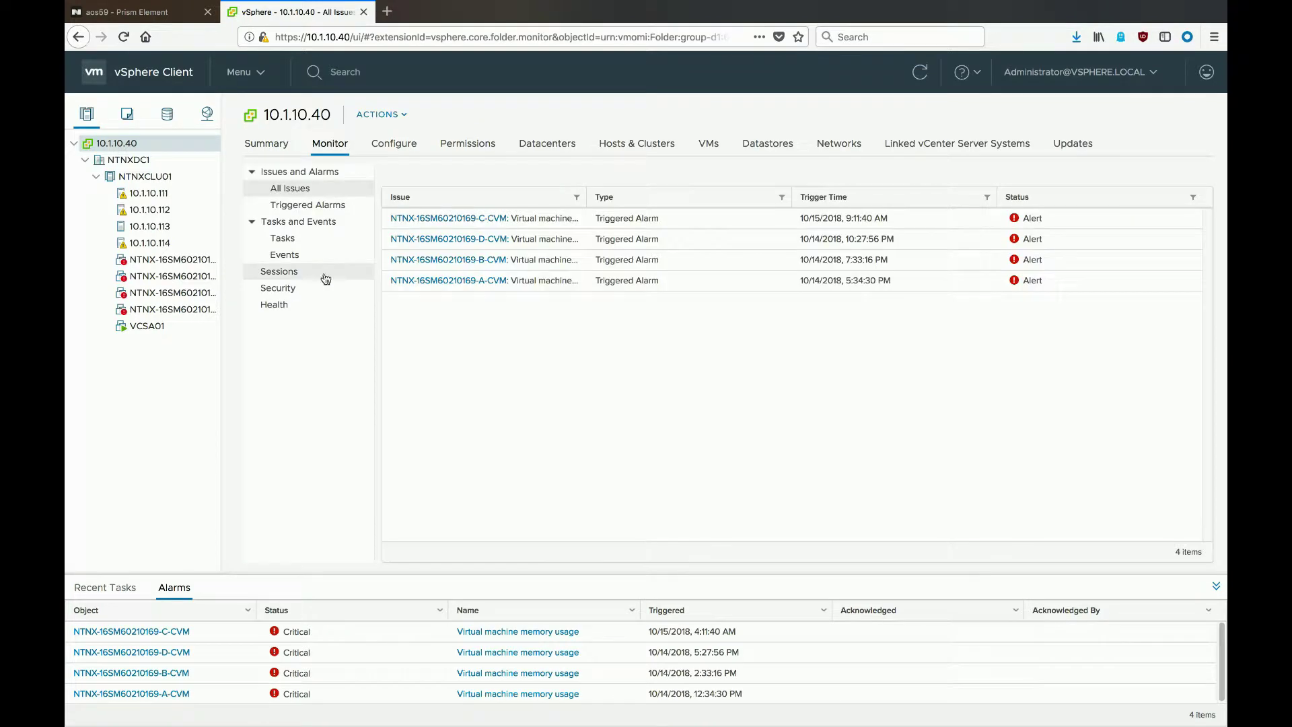
pyautogui.click(394, 142)
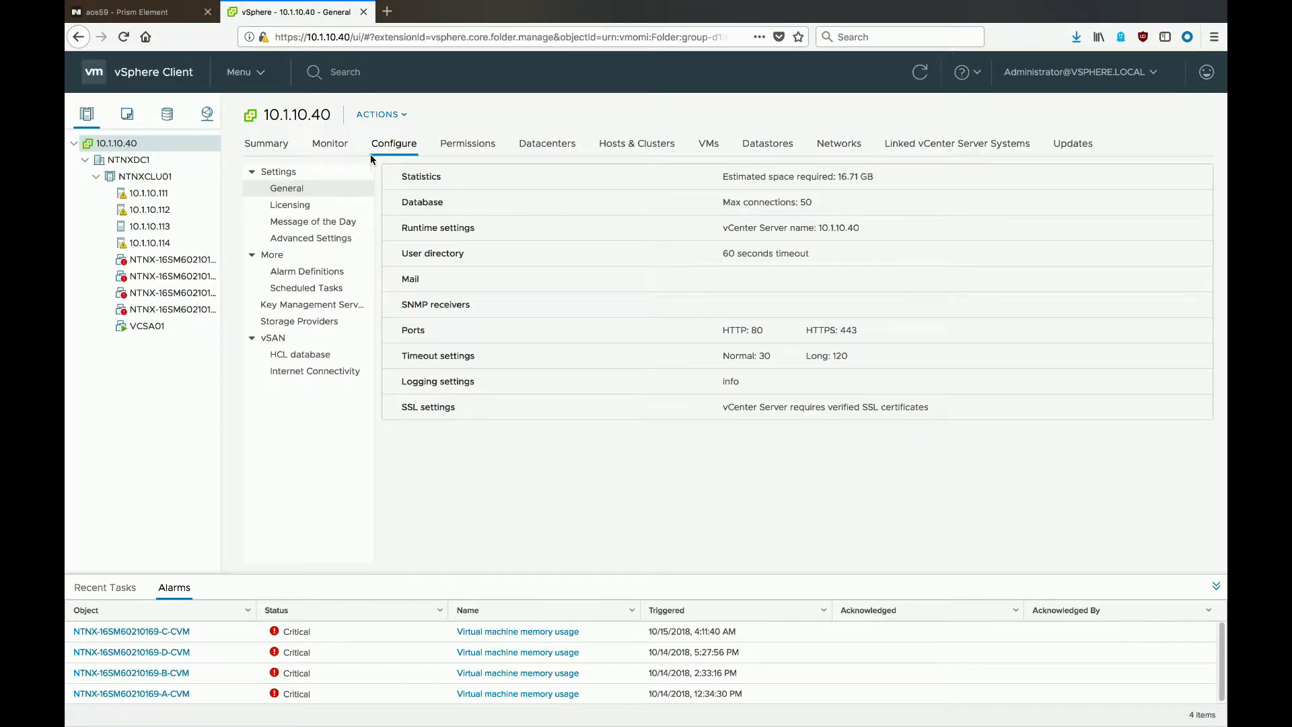
pyautogui.click(307, 271)
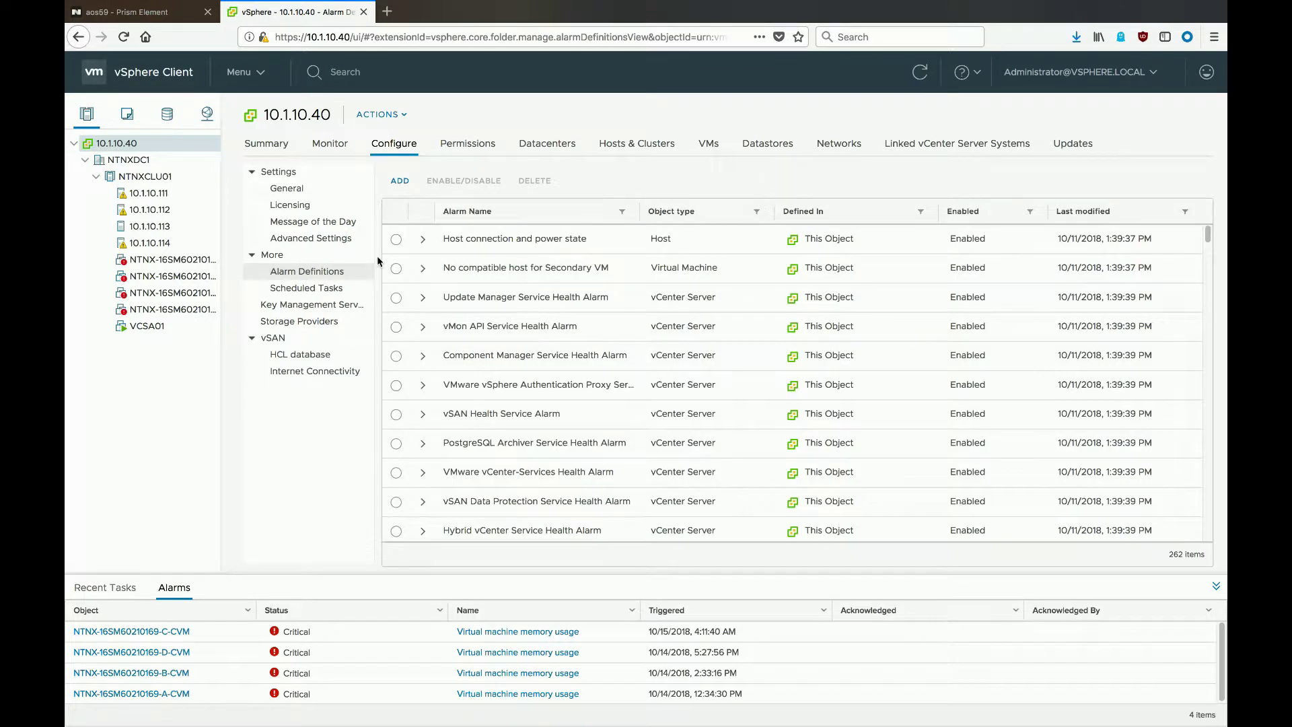
# - Filter alarm names by 'memory' and disable the Virtual machine memory usage definition
pyautogui.click(622, 214)
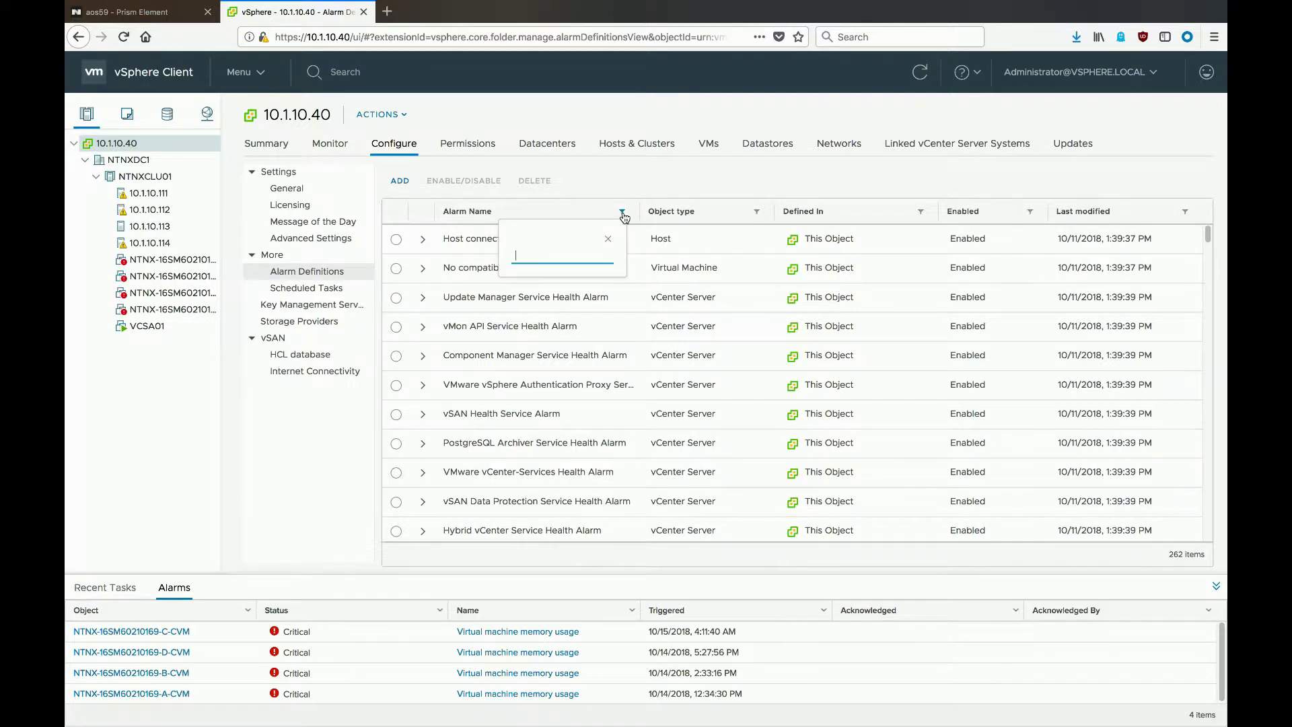
pyautogui.write('memory')
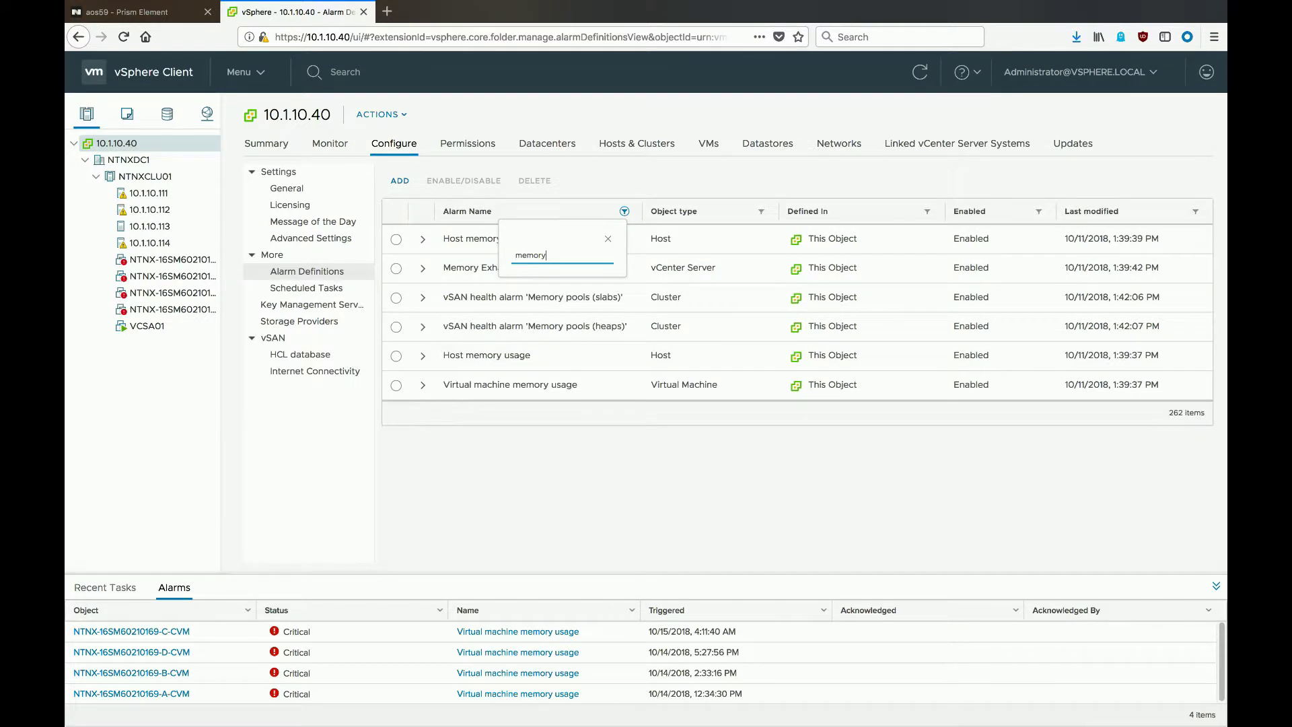
pyautogui.click(608, 239)
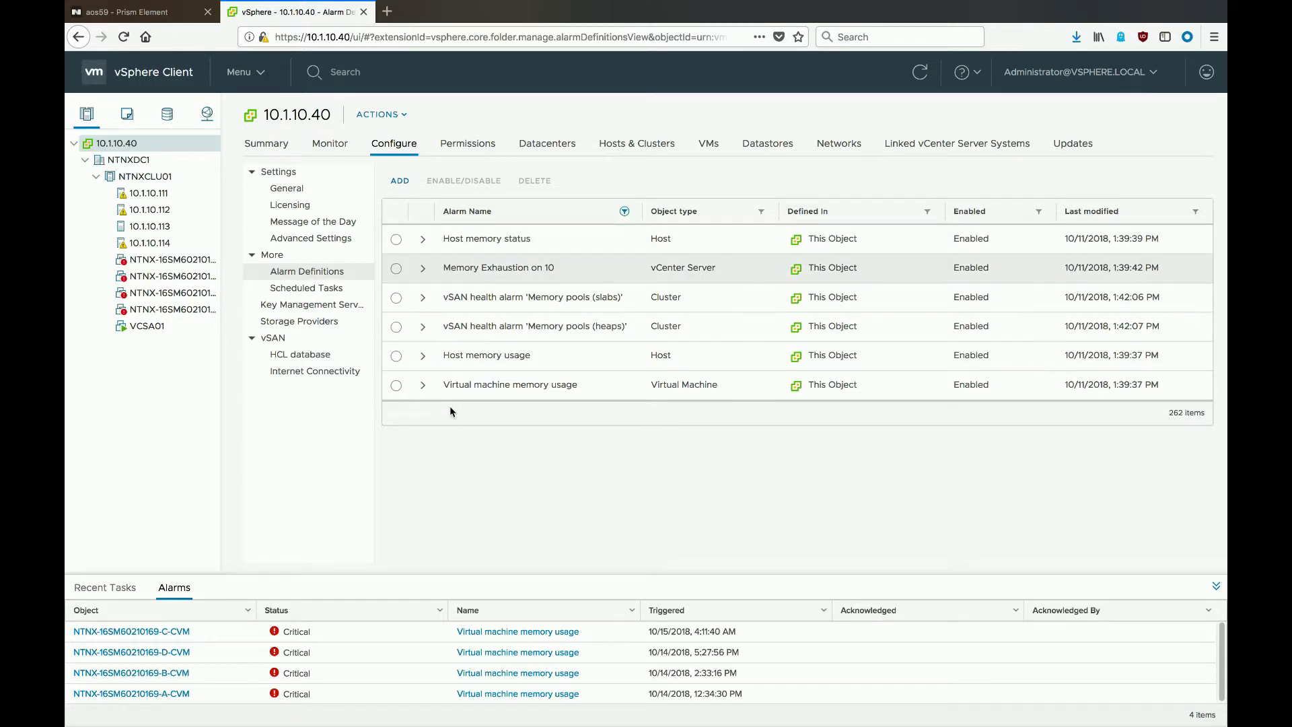
pyautogui.click(395, 385)
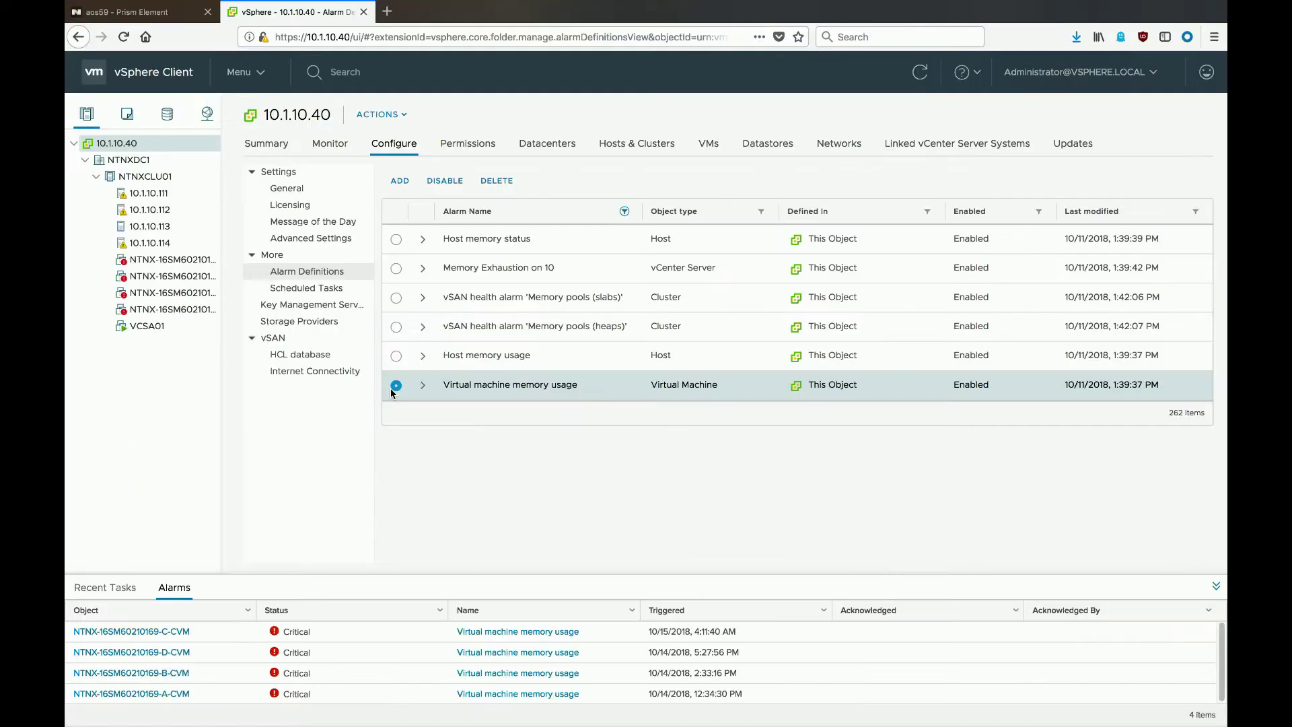
pyautogui.click(446, 180)
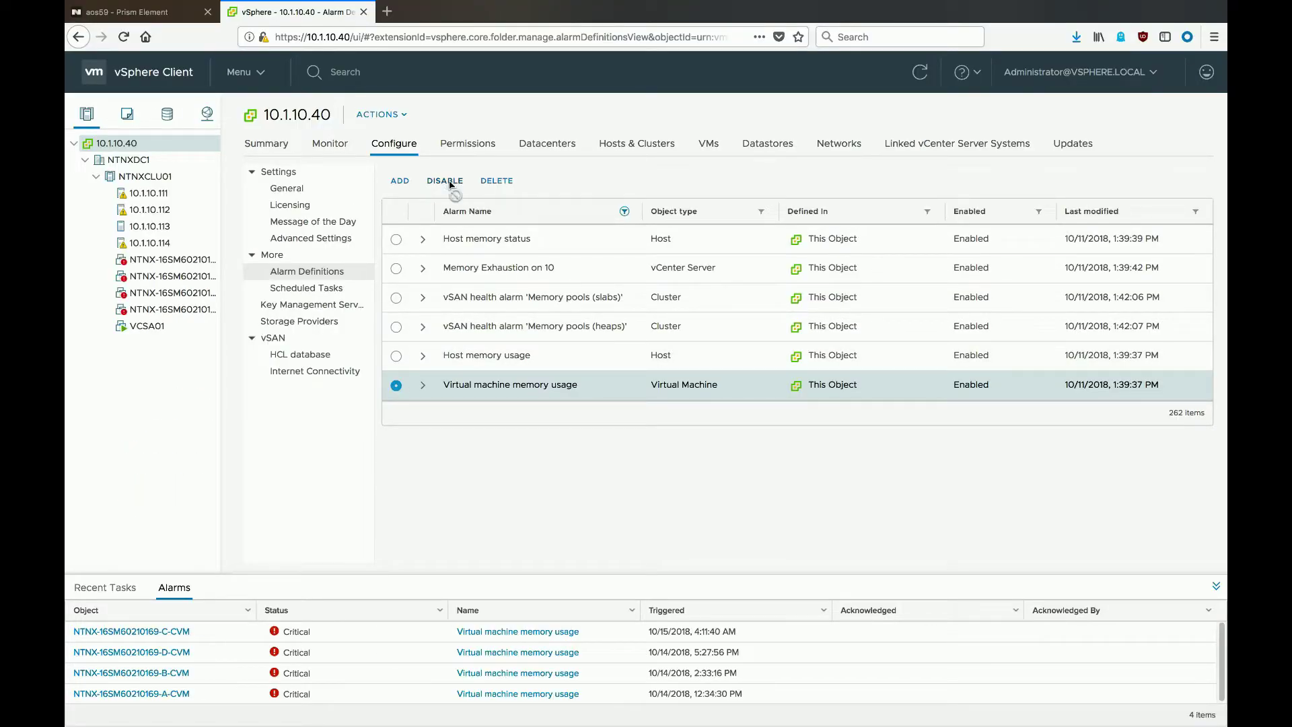